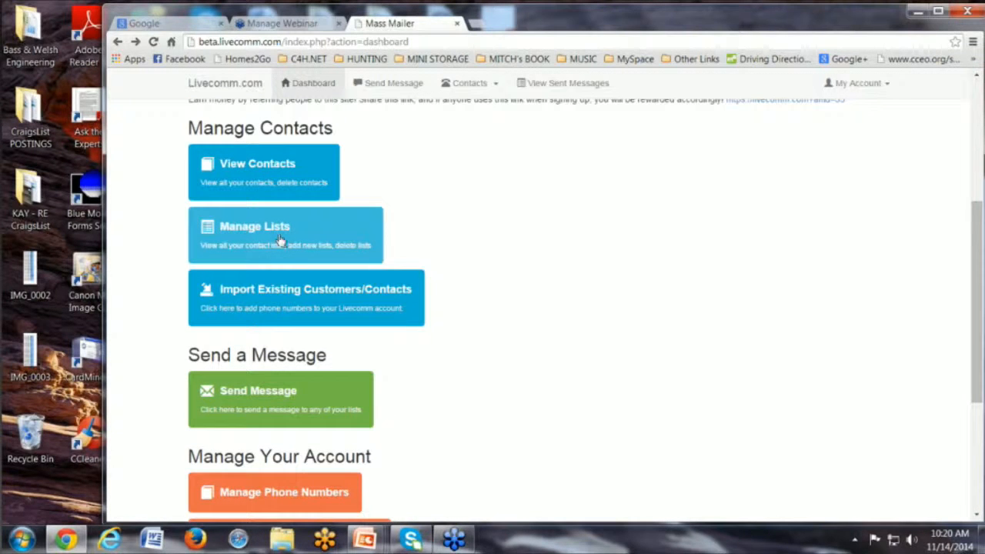
Open the New Number 7 contact list's edit page from Manage Lists, then return to the dashboard.
{"action": "left_click", "coordinate": [281, 241]}
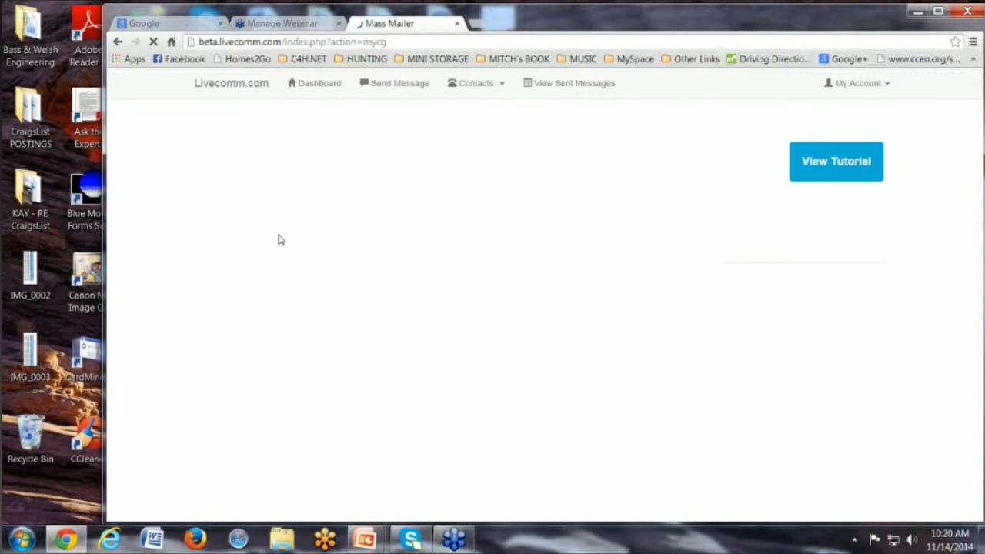
{"action": "left_click", "coordinate": [786, 299]}
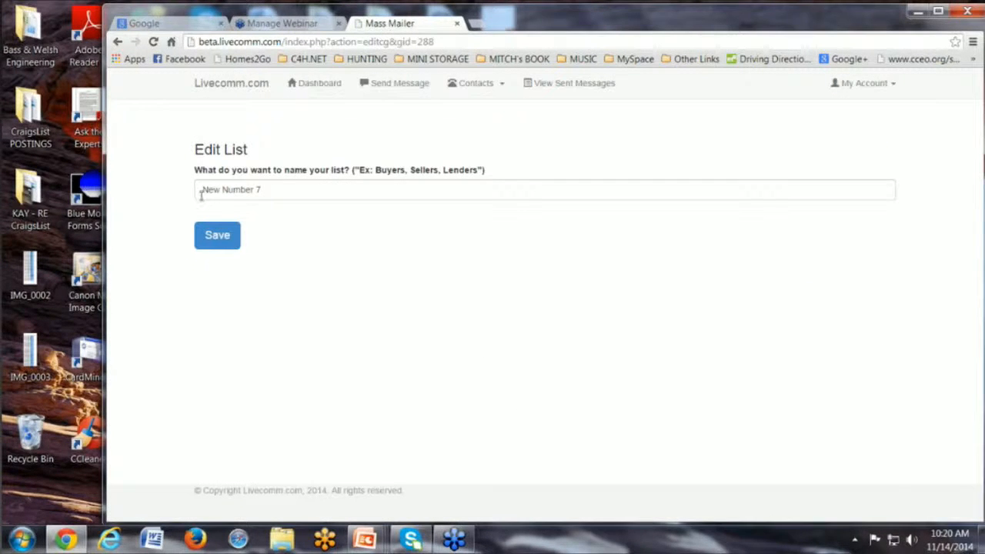
{"action": "left_click", "coordinate": [263, 190]}
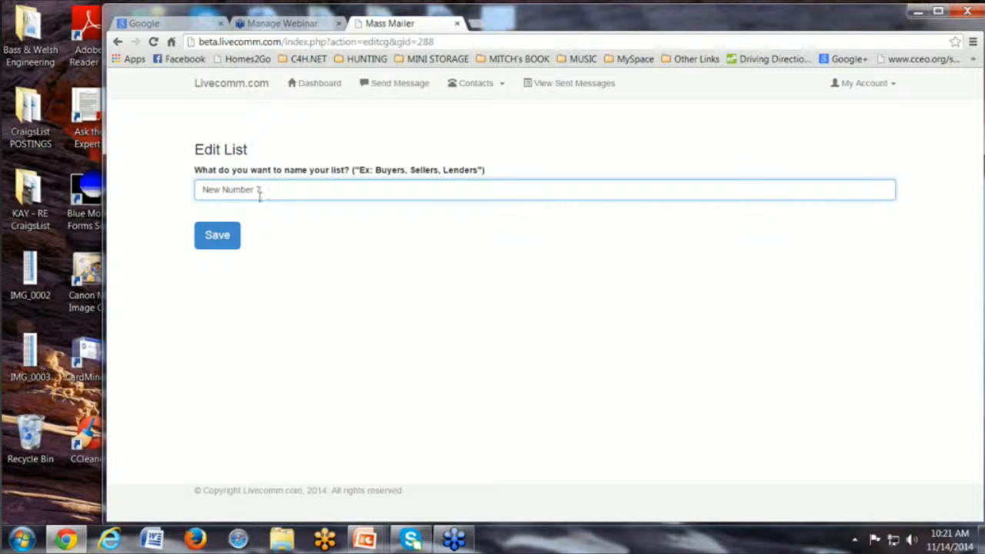
{"action": "left_click", "coordinate": [117, 42]}
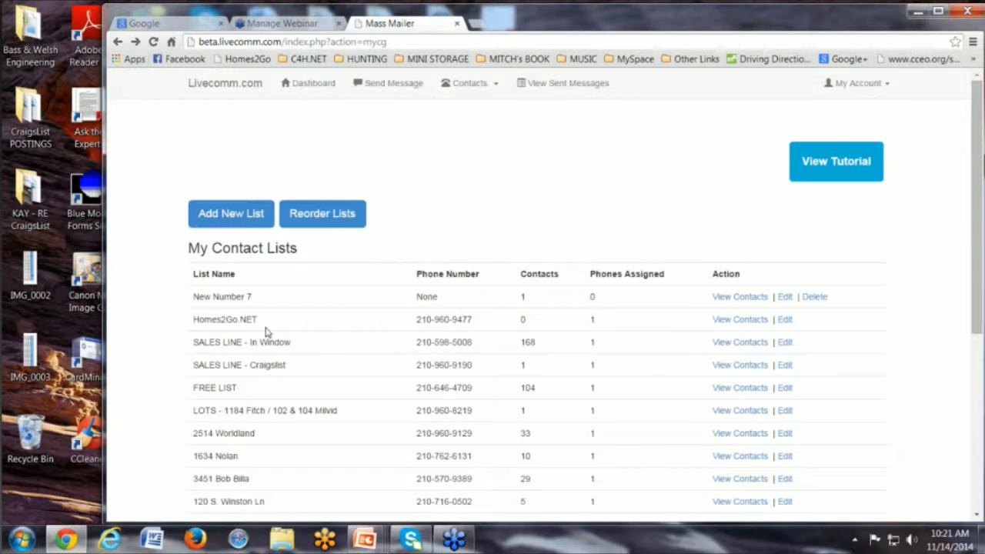
{"action": "left_click", "coordinate": [122, 42]}
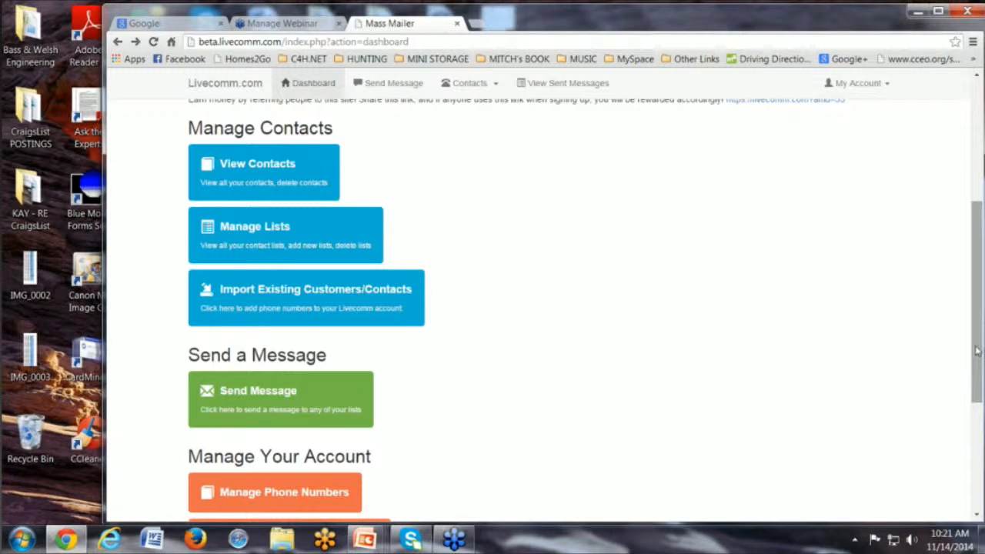
Open the phone numbers management page from the dashboard's account section.
{"action": "scroll", "coordinate": [965, 454], "scroll_direction": "down", "scroll_amount": 3}
{"action": "left_click_drag", "start_coordinate": [965, 455], "coordinate": [964, 474]}
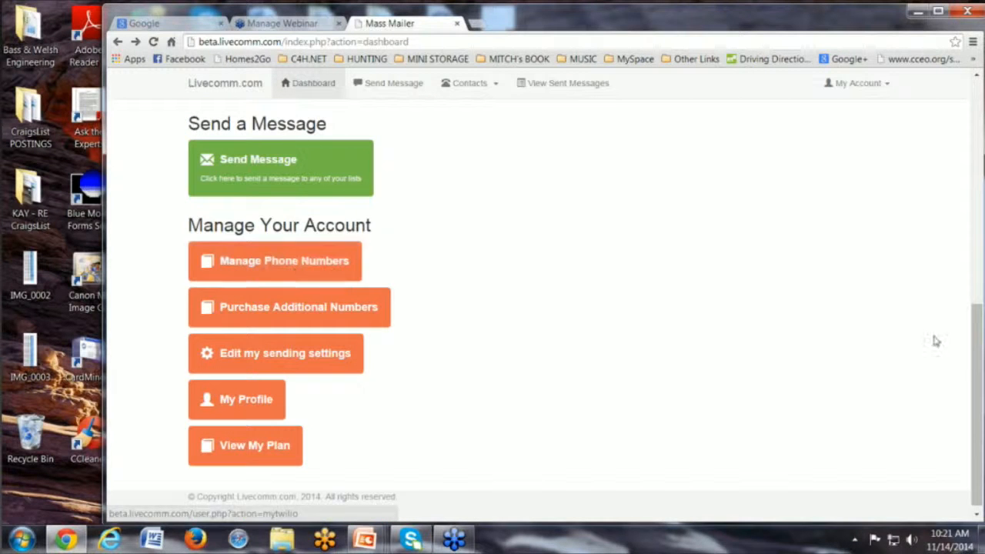
{"action": "left_click_drag", "start_coordinate": [974, 311], "coordinate": [974, 308]}
{"action": "scroll", "coordinate": [974, 307], "scroll_direction": "up", "scroll_amount": 3}
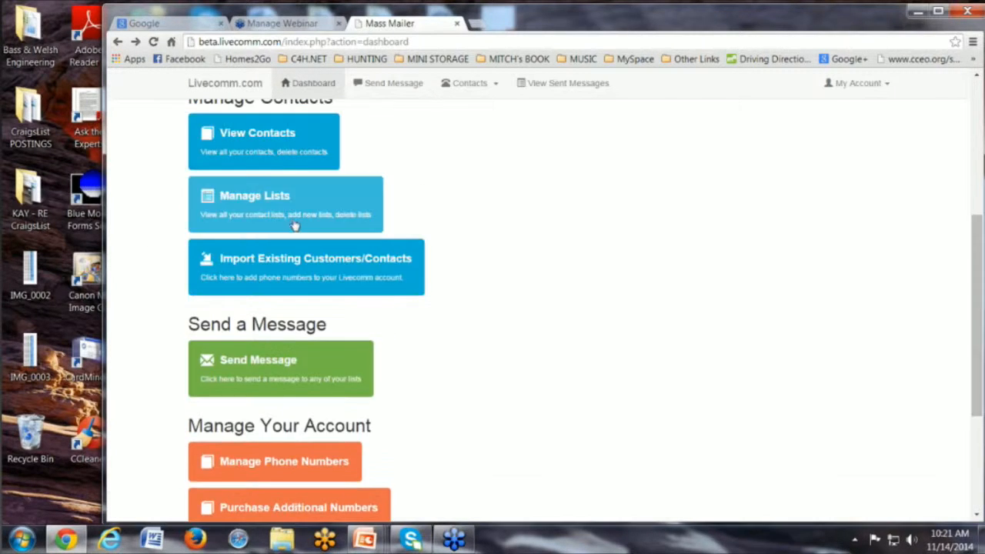
{"action": "scroll", "coordinate": [980, 341], "scroll_direction": "down", "scroll_amount": 3}
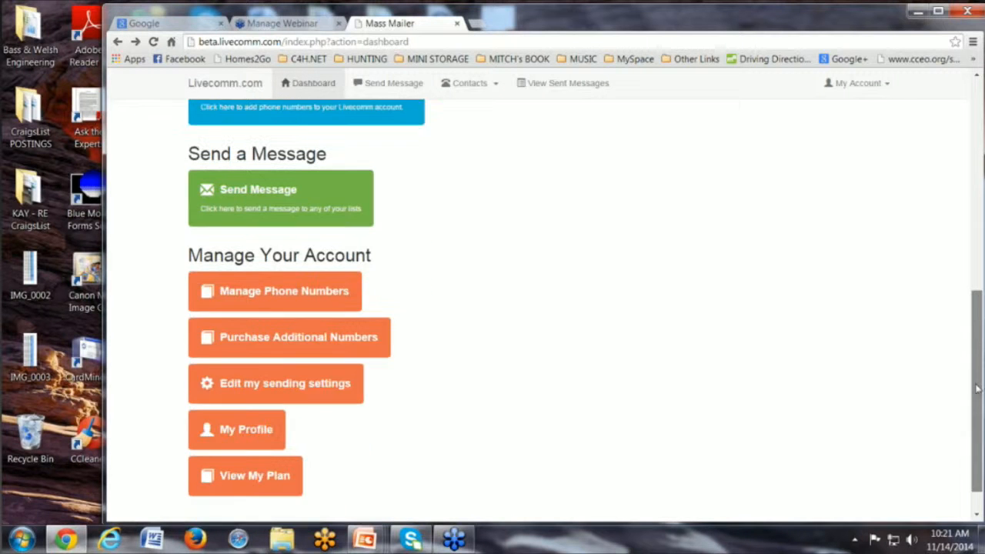
{"action": "left_click", "coordinate": [273, 257]}
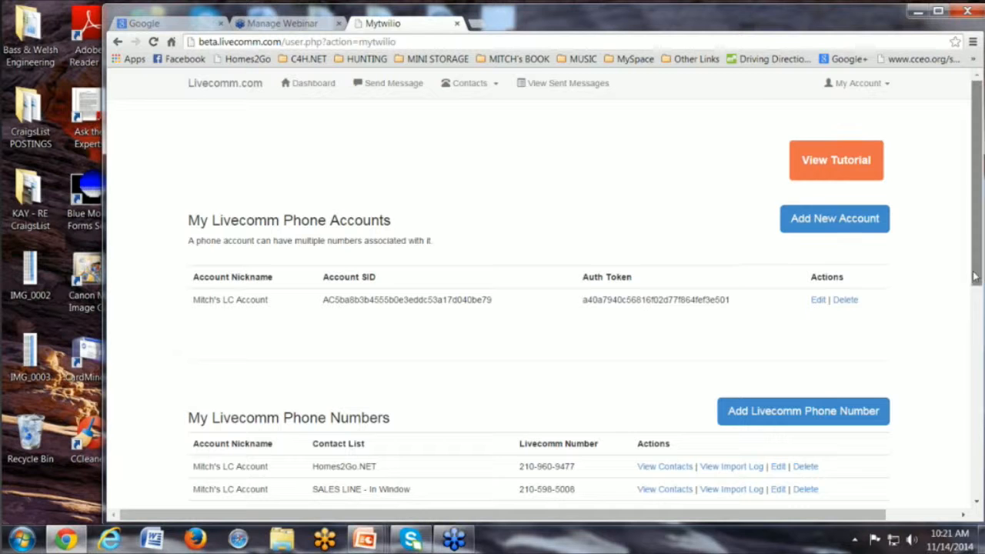
Open the edit page for the TEST Number 7 phone number.
{"action": "scroll", "coordinate": [976, 276], "scroll_direction": "down", "scroll_amount": 3}
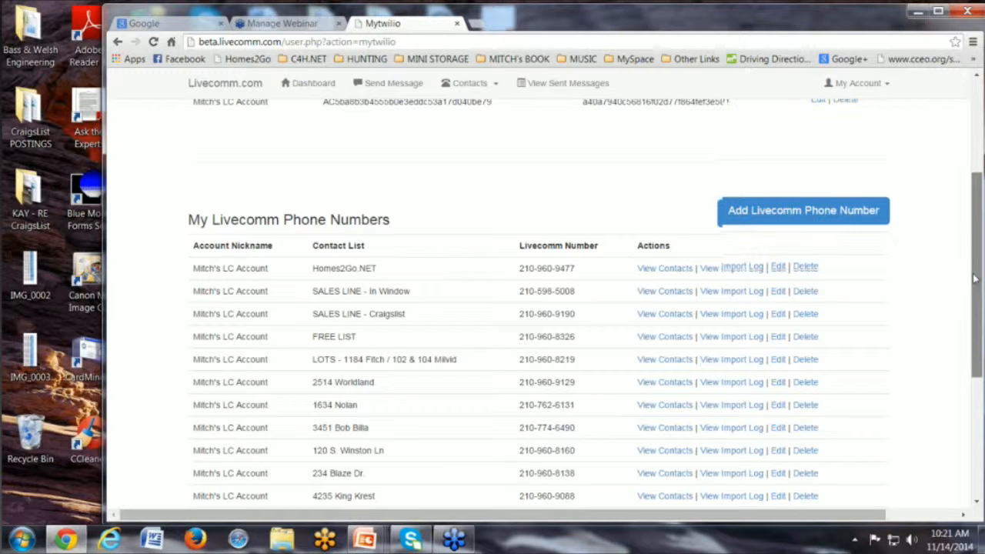
{"action": "scroll", "coordinate": [970, 326], "scroll_direction": "down", "scroll_amount": 1}
{"action": "scroll", "coordinate": [969, 327], "scroll_direction": "down", "scroll_amount": 3}
{"action": "scroll", "coordinate": [585, 443], "scroll_direction": "down", "scroll_amount": 1}
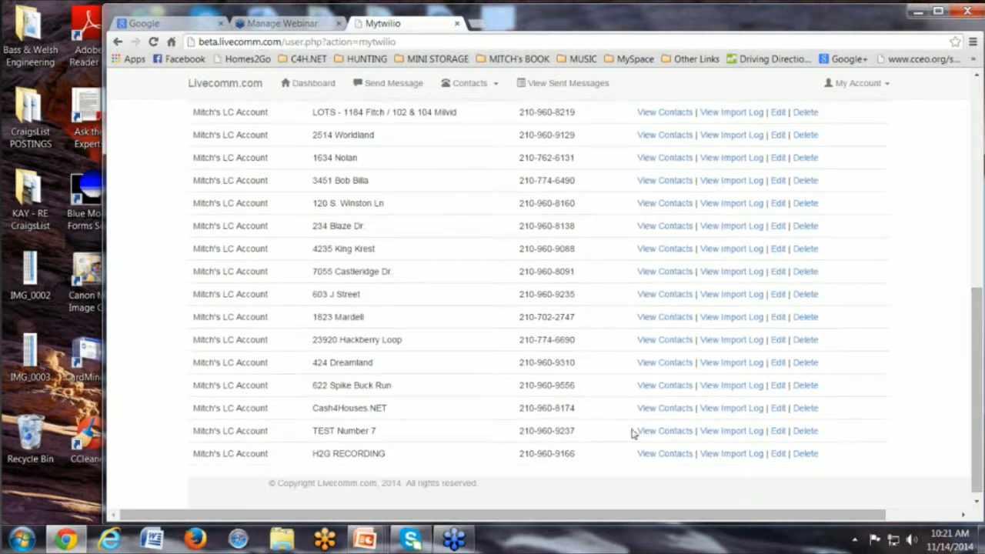
{"action": "left_click", "coordinate": [780, 431]}
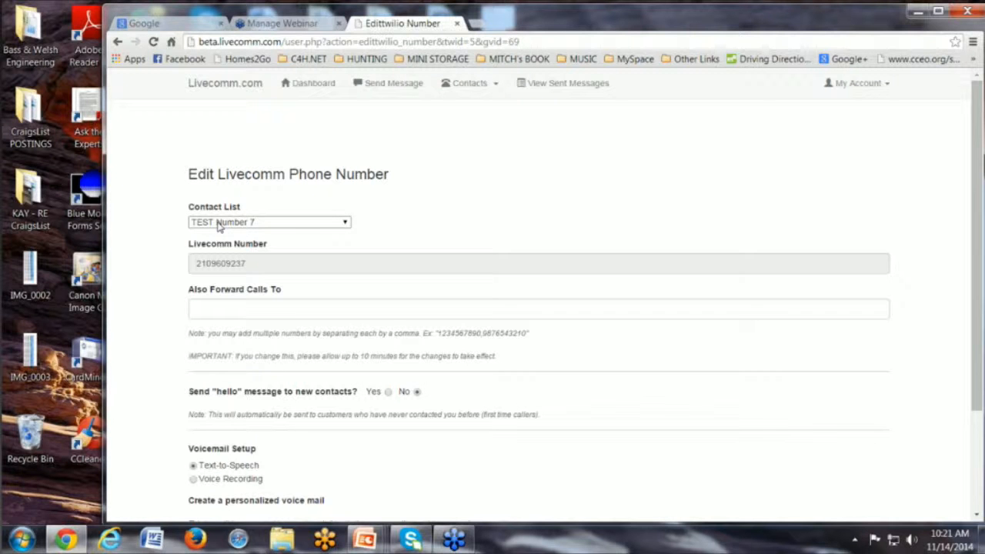
{"action": "left_click", "coordinate": [213, 311]}
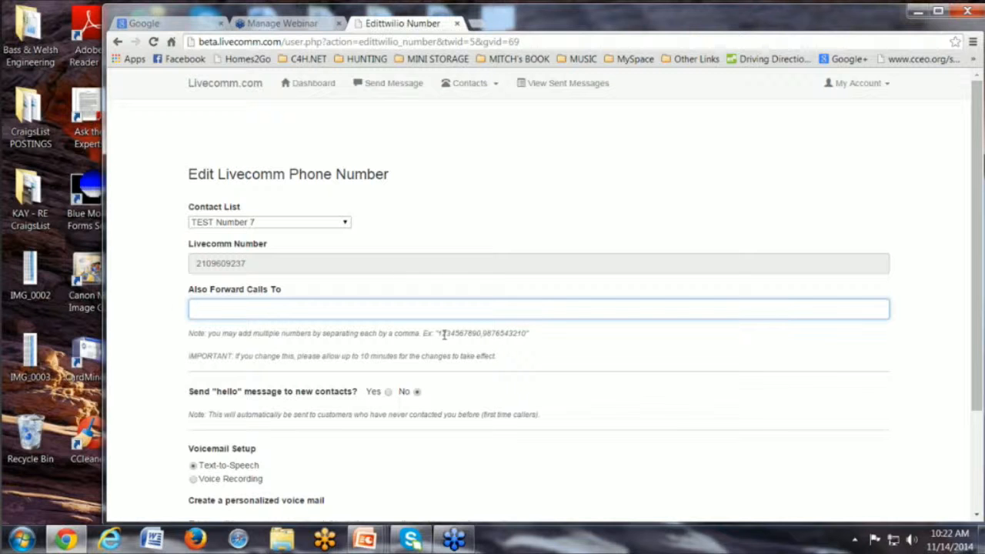
{"action": "left_click", "coordinate": [531, 350]}
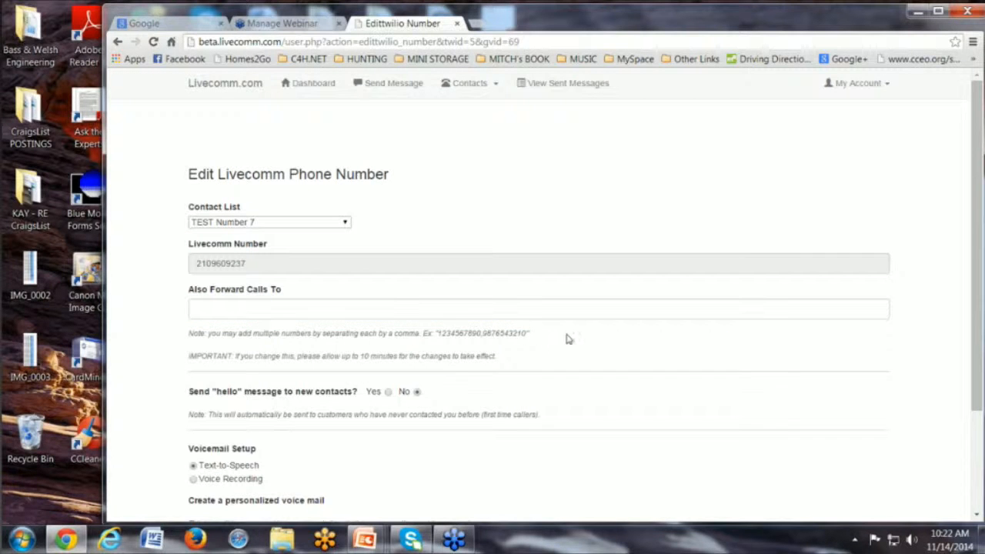
{"action": "left_click", "coordinate": [222, 311]}
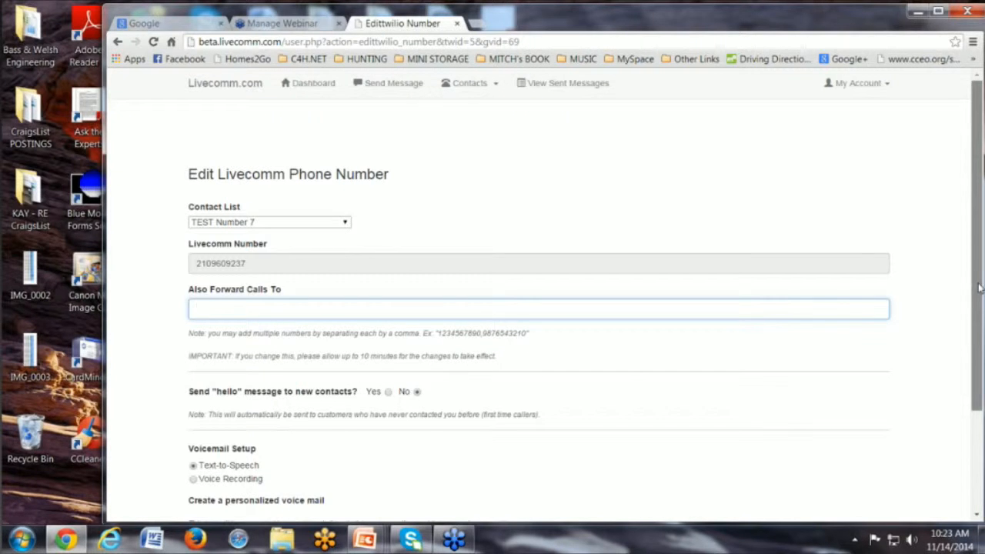
Enable the hello message for new contacts and scroll through its message text.
{"action": "left_click_drag", "start_coordinate": [974, 293], "coordinate": [972, 362]}
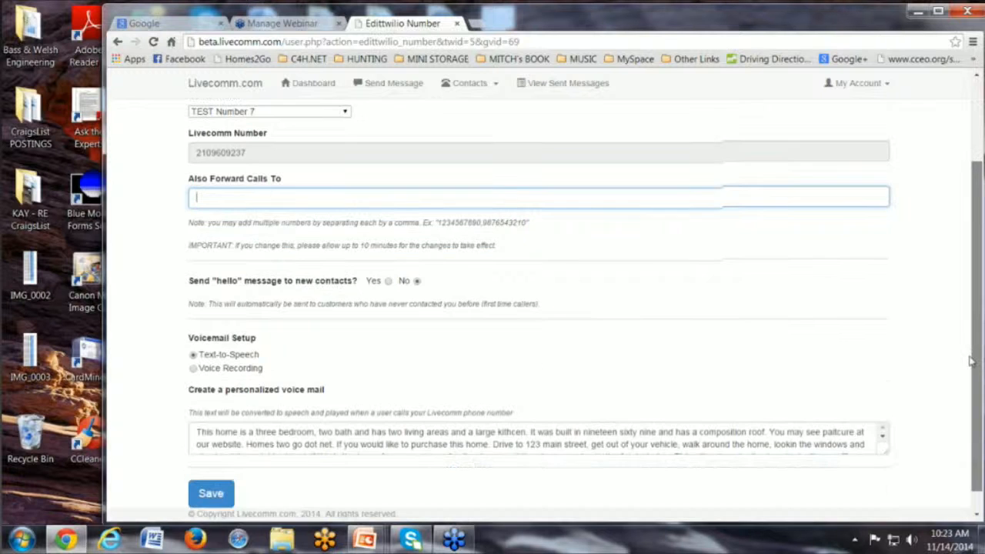
{"action": "left_click", "coordinate": [388, 280]}
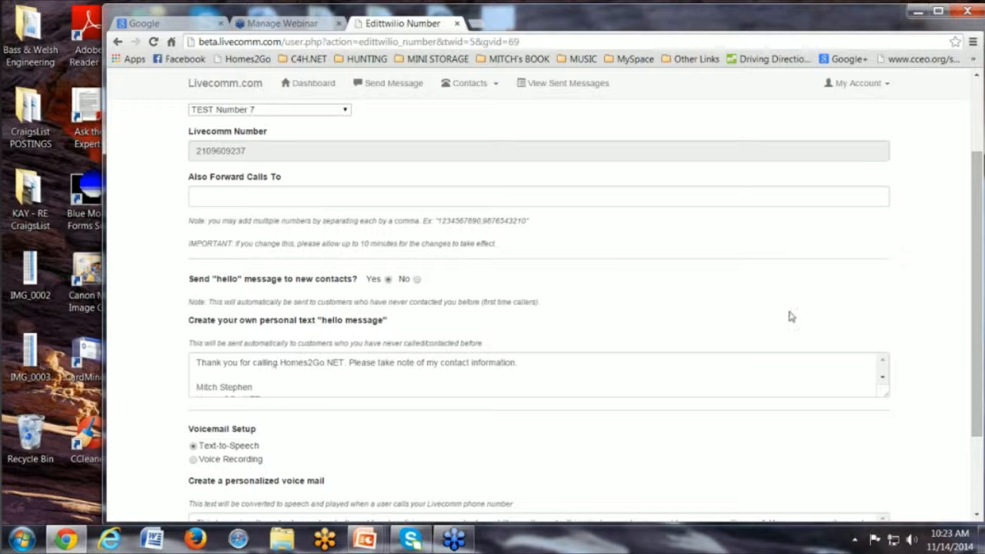
{"action": "left_click_drag", "start_coordinate": [978, 272], "coordinate": [978, 300]}
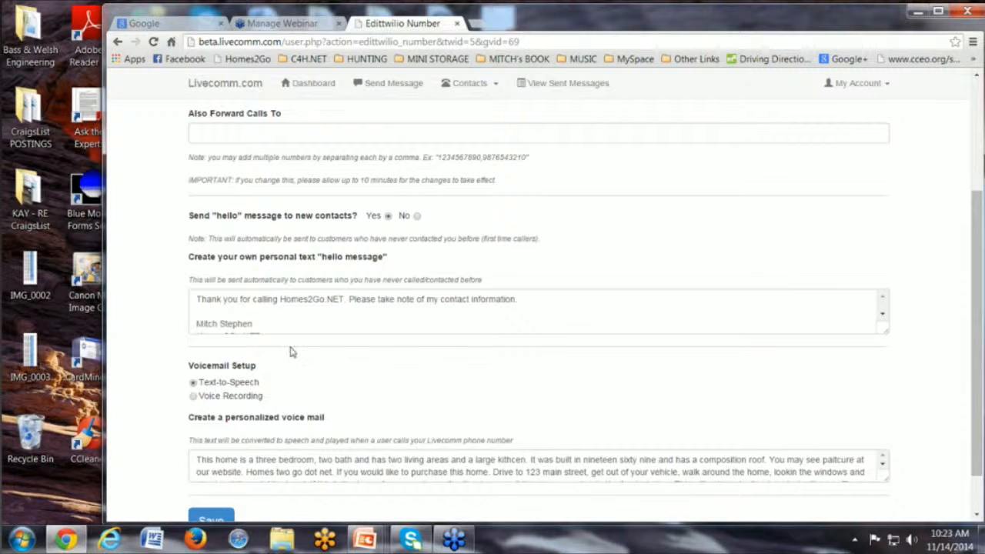
{"action": "left_click", "coordinate": [883, 317]}
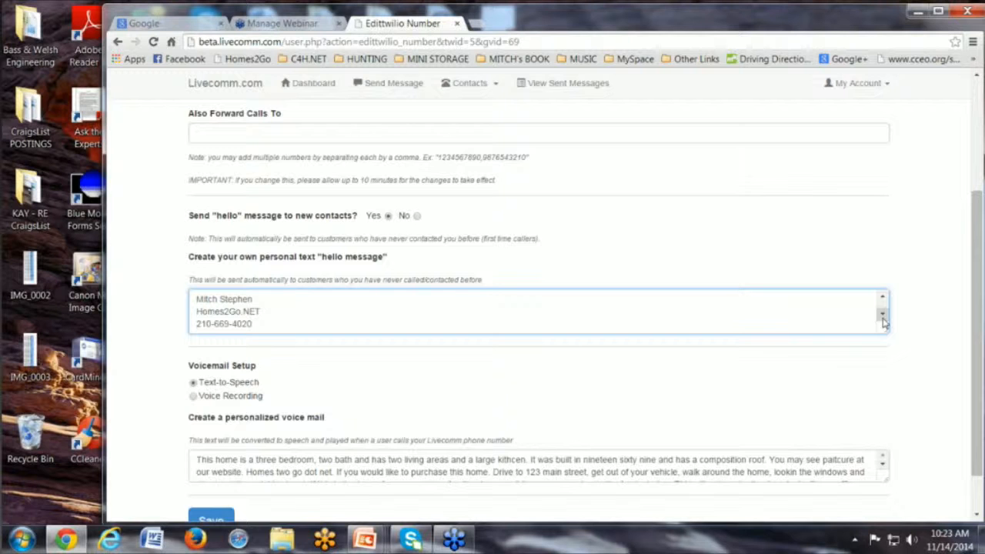
{"action": "left_click", "coordinate": [883, 297]}
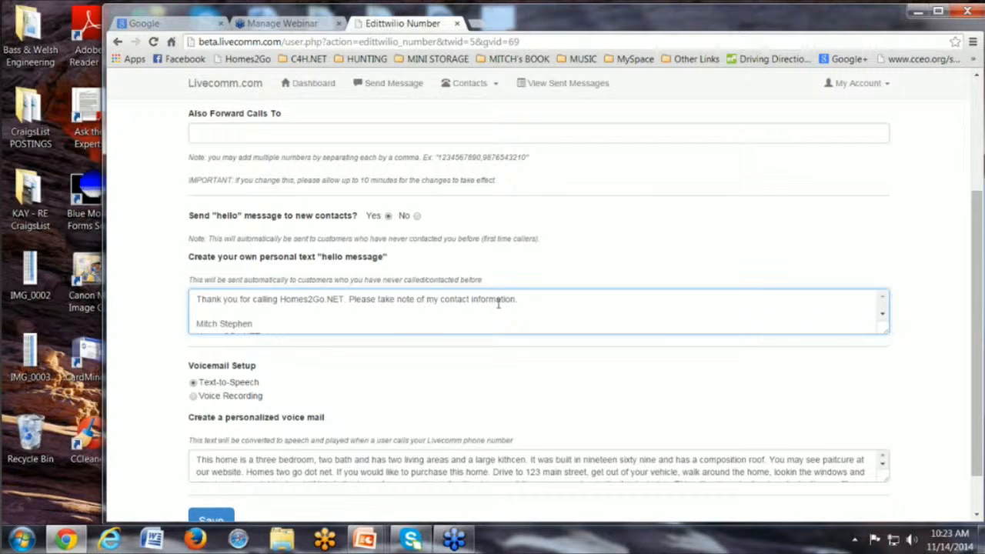
{"action": "left_click", "coordinate": [883, 318]}
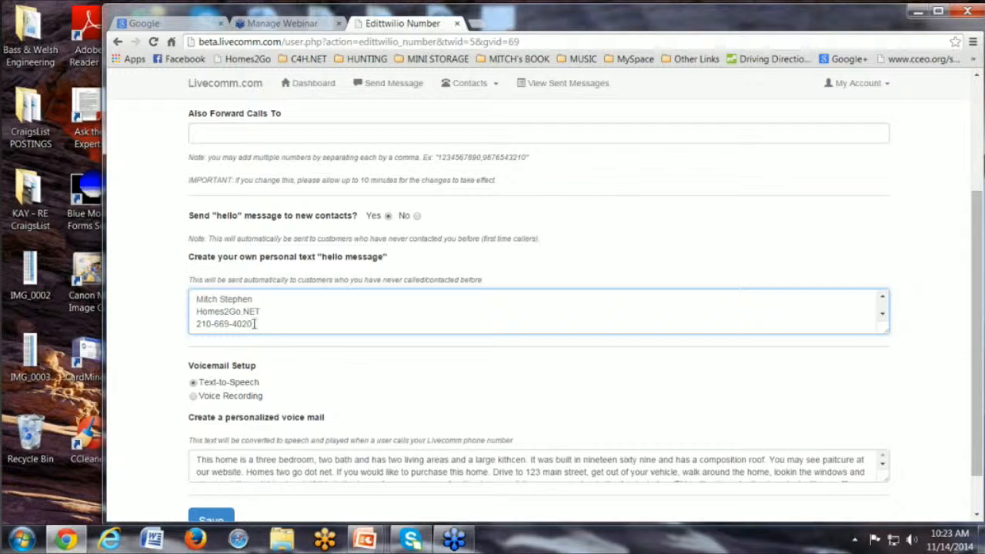
{"action": "left_click", "coordinate": [416, 218]}
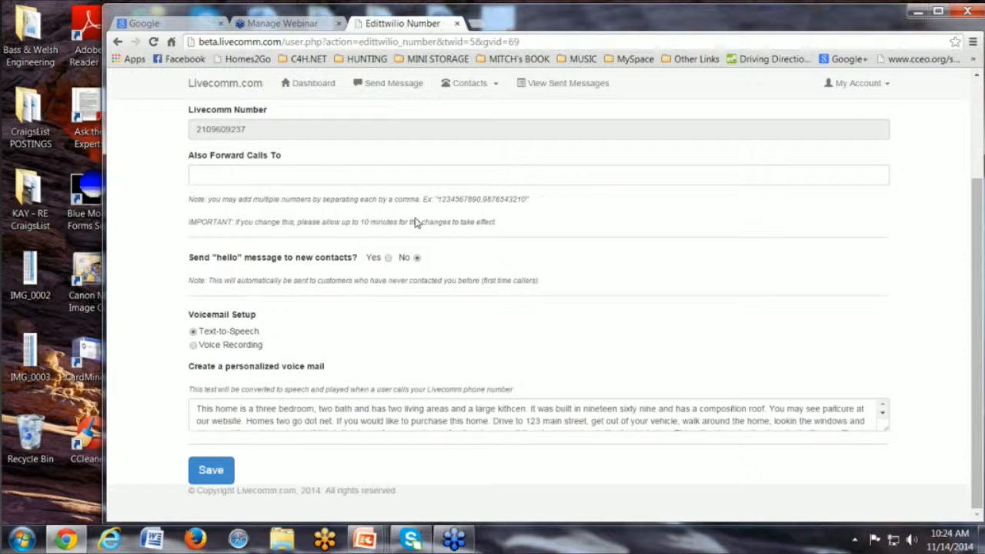
{"action": "left_click", "coordinate": [388, 259]}
{"action": "left_click", "coordinate": [882, 341]}
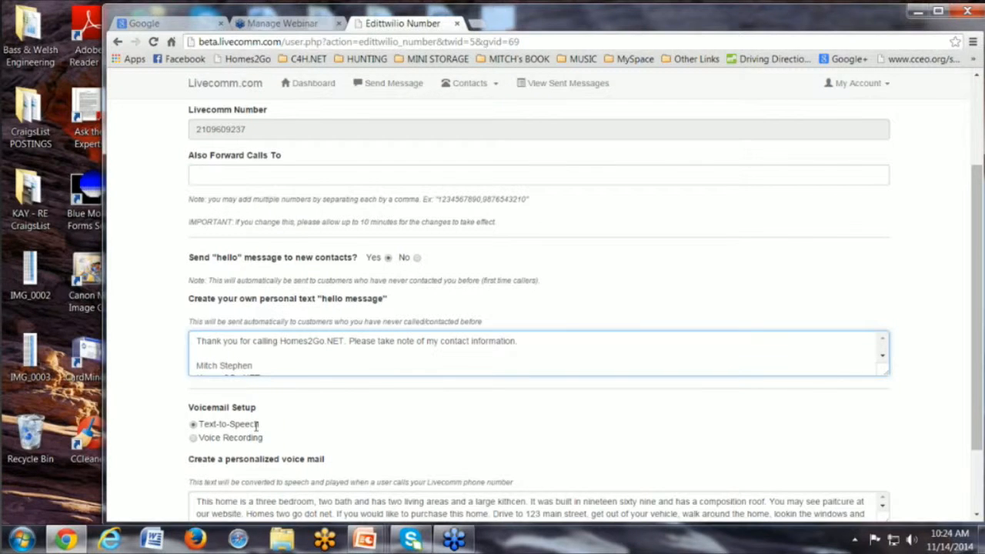
Append the contact phone number, spelled out in words, after 'Homes two go dot net' at the end of the voicemail text.
{"action": "left_click_drag", "start_coordinate": [978, 321], "coordinate": [975, 374]}
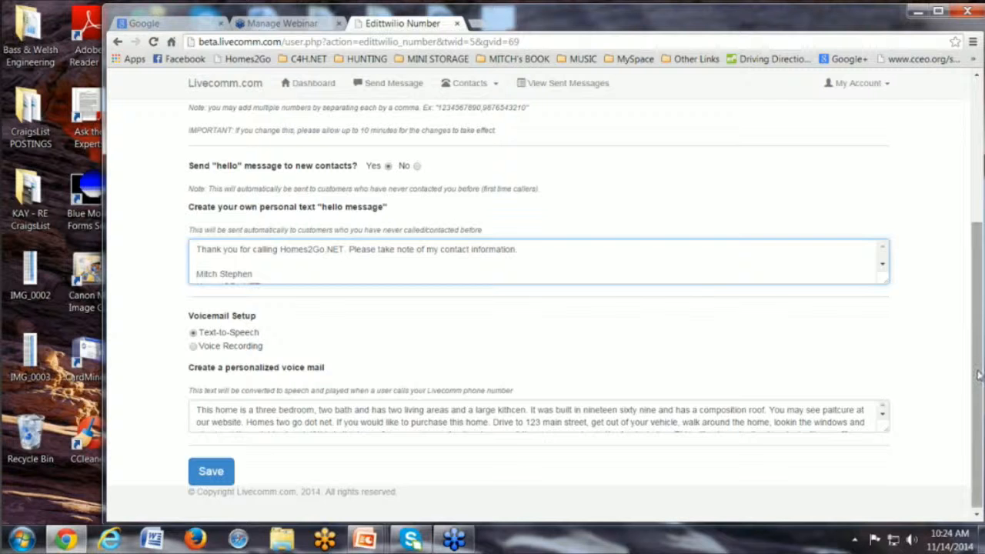
{"action": "left_click_drag", "start_coordinate": [977, 383], "coordinate": [977, 387]}
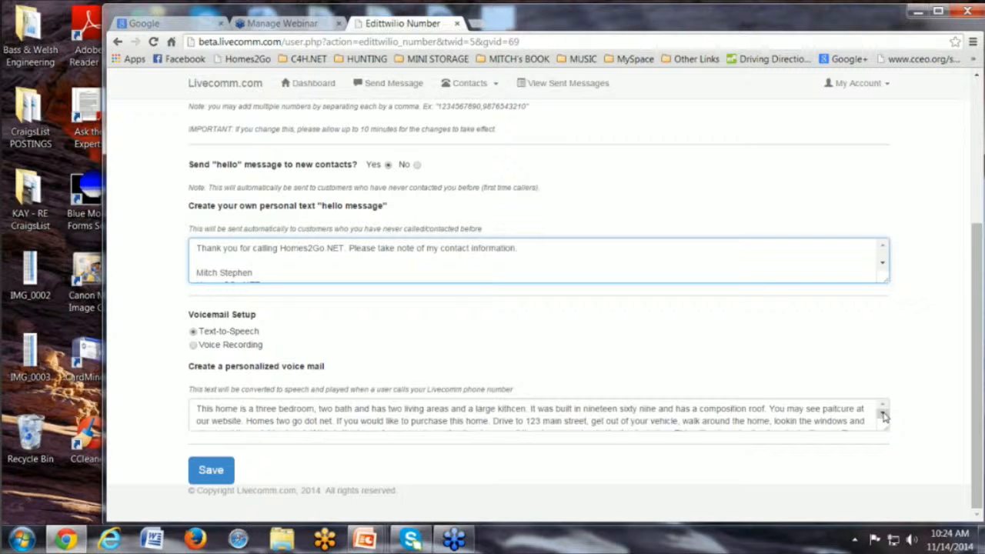
{"action": "left_click", "coordinate": [883, 416]}
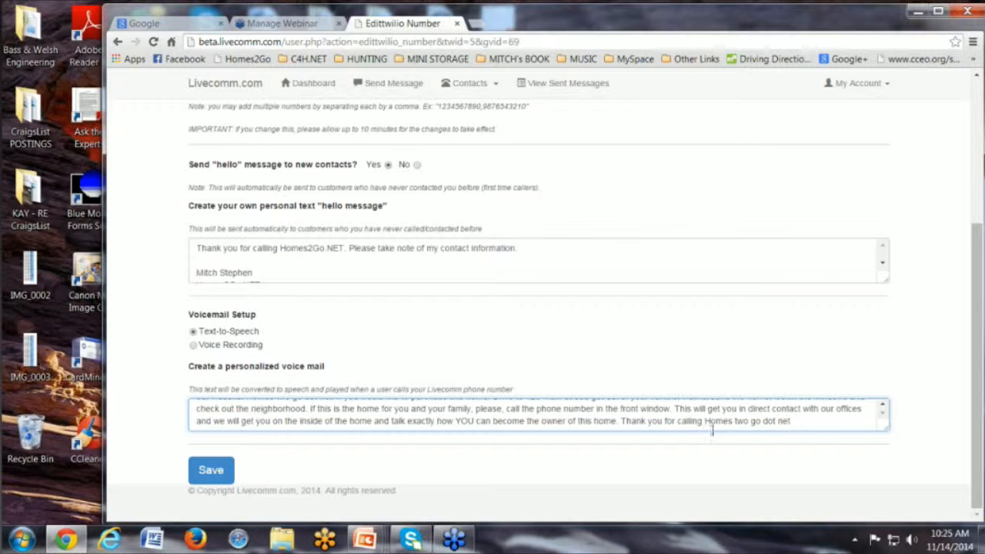
{"action": "left_click_drag", "start_coordinate": [705, 422], "coordinate": [795, 421]}
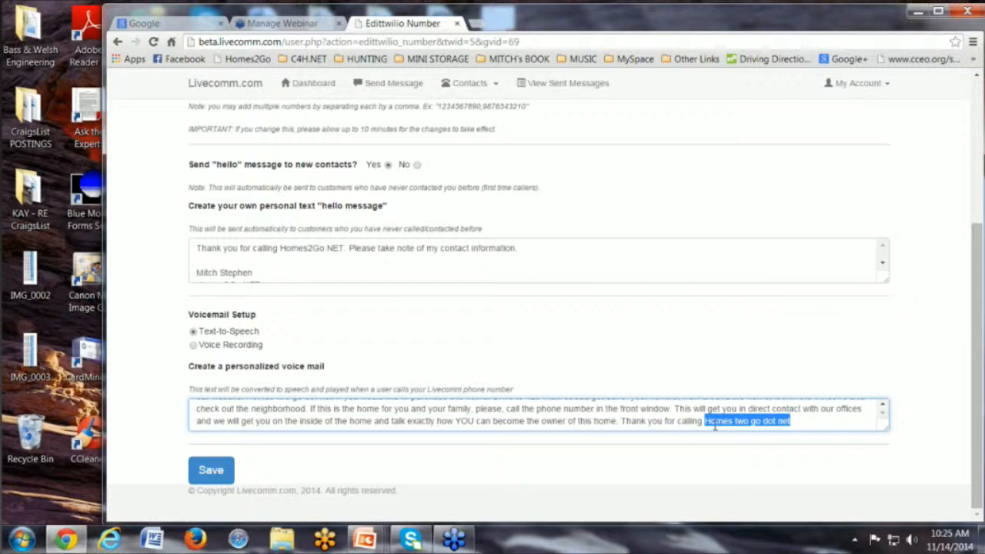
{"action": "left_click", "coordinate": [813, 421]}
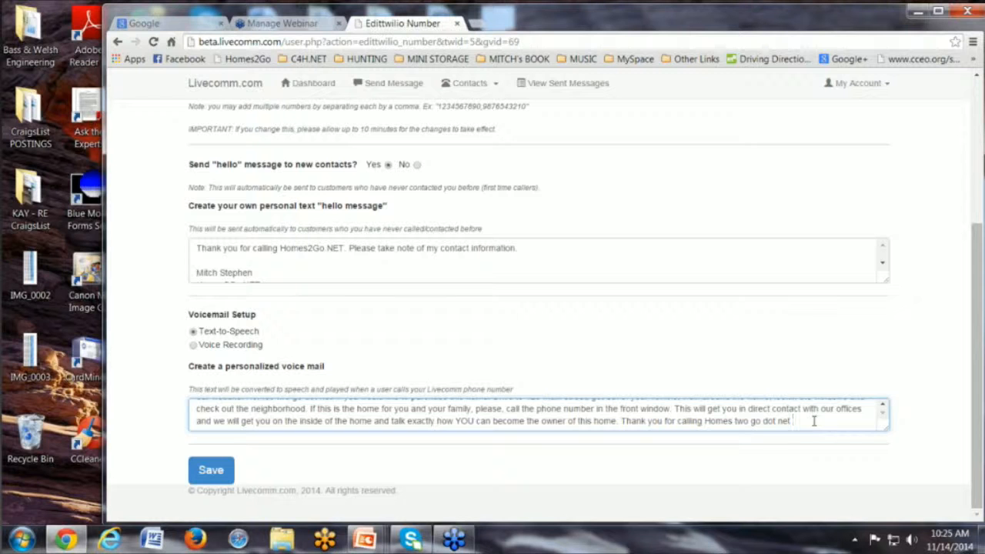
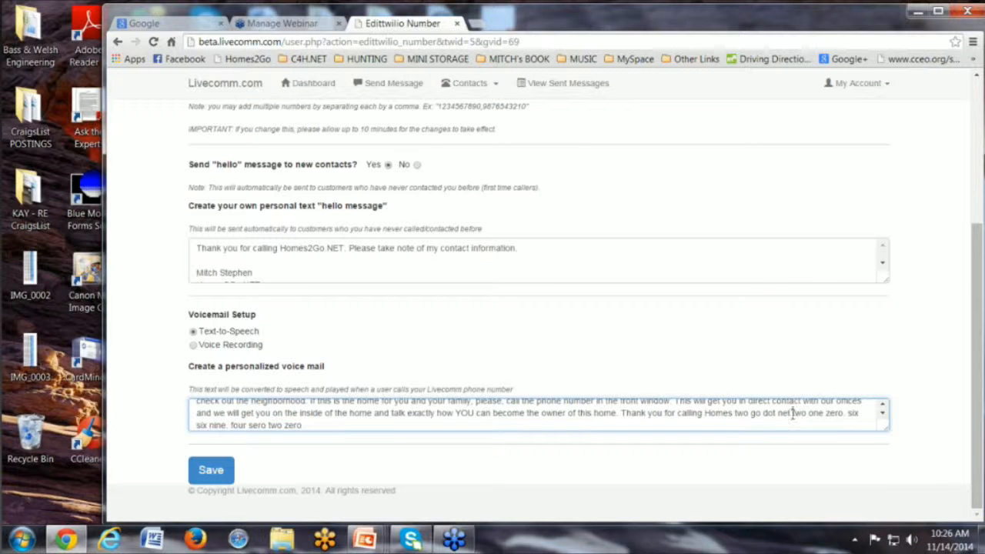
{"action": "key", "text": "Return"}
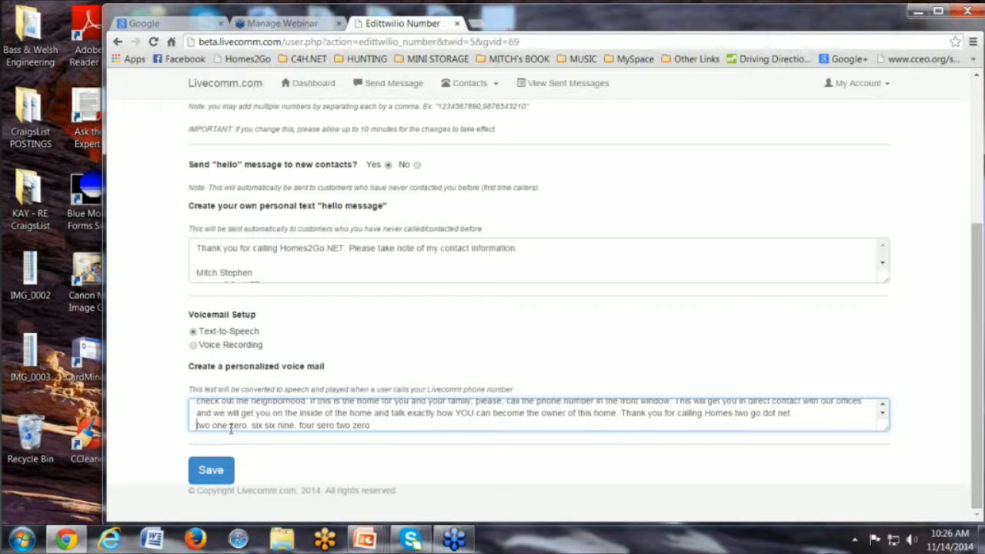
Correct the misspelled 'sero' to 'Zero' in the voicemail text.
{"action": "left_click", "coordinate": [321, 426]}
{"action": "key", "text": "Delete"}
{"action": "type", "text": "Z"}
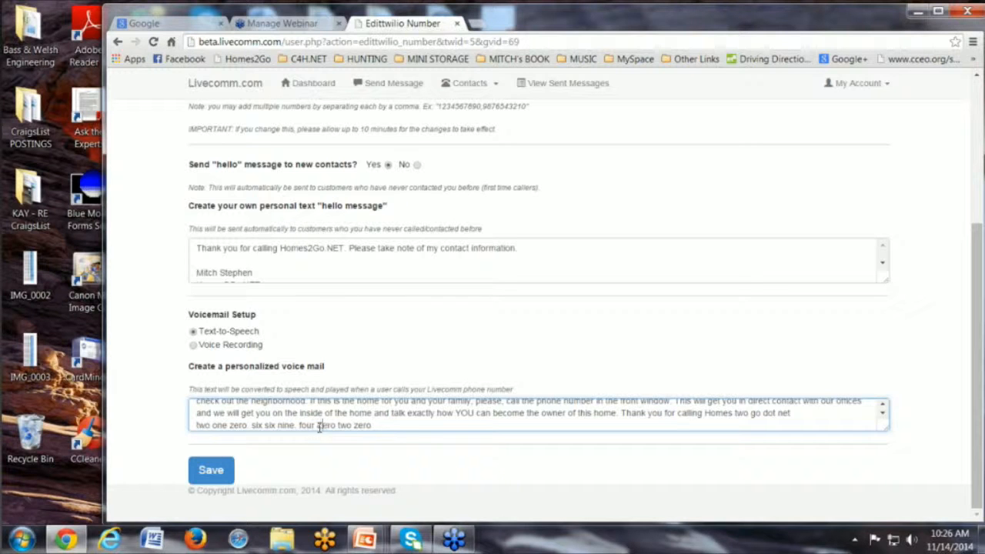
{"action": "left_click", "coordinate": [883, 409]}
{"action": "left_click", "coordinate": [883, 408]}
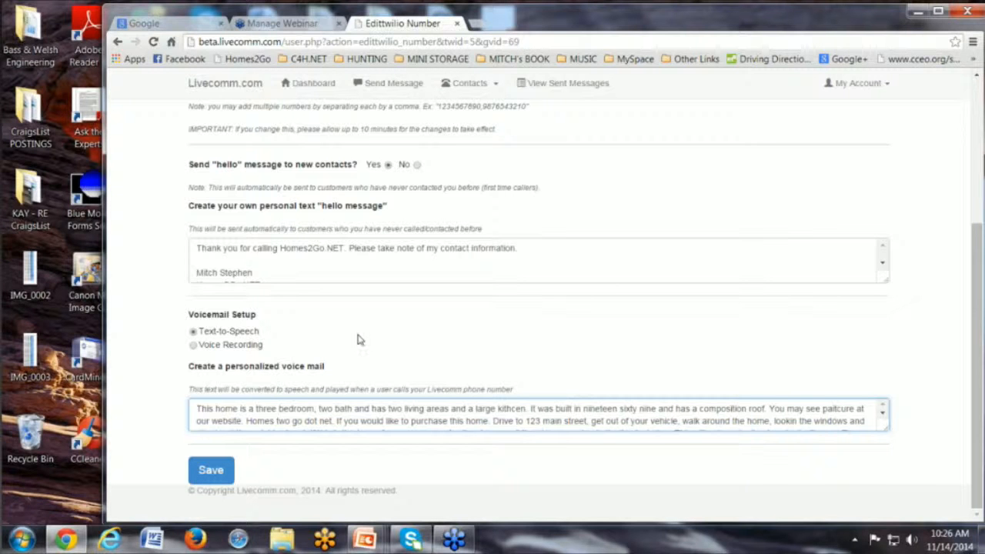
Switch the voicemail setup to Voice Recording and open the recorder, allowing microphone access.
{"action": "left_click", "coordinate": [193, 346]}
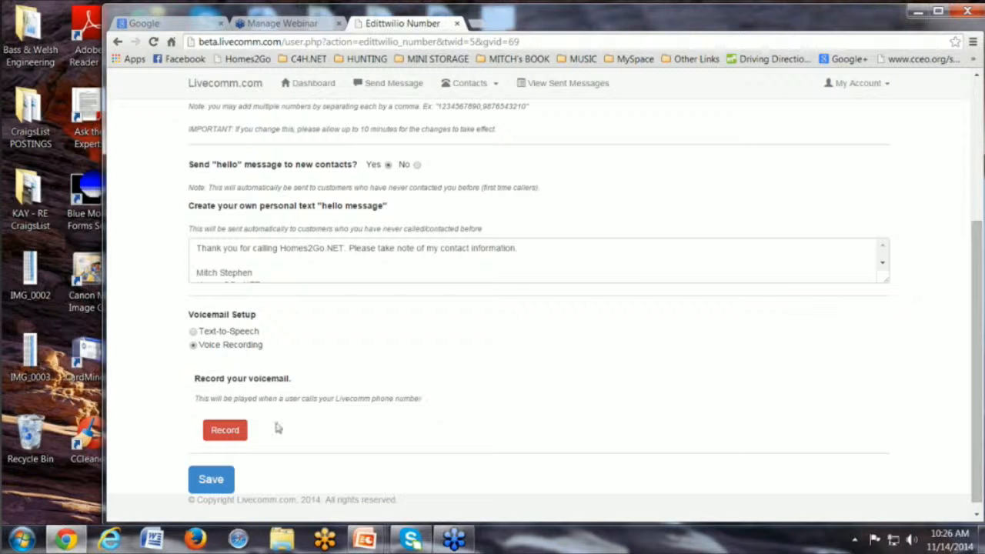
{"action": "left_click", "coordinate": [228, 434]}
{"action": "left_click", "coordinate": [226, 431]}
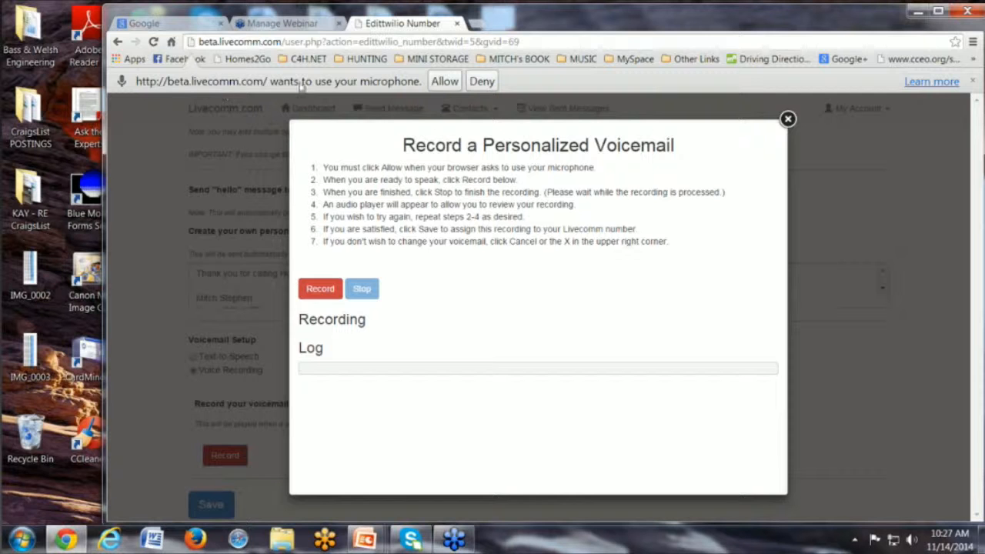
{"action": "left_click", "coordinate": [445, 82]}
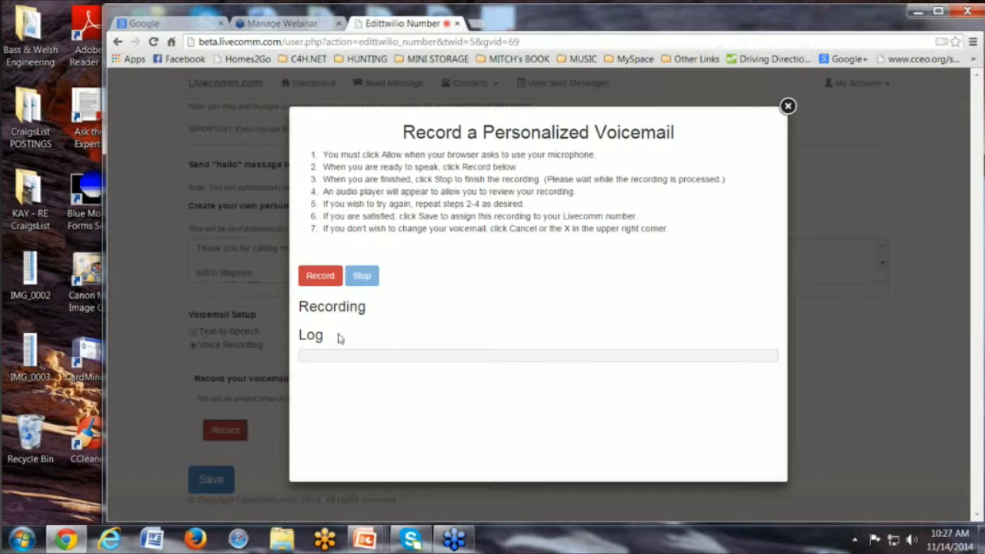
Record a personalized voicemail message and stop the recording.
{"action": "left_click", "coordinate": [331, 283]}
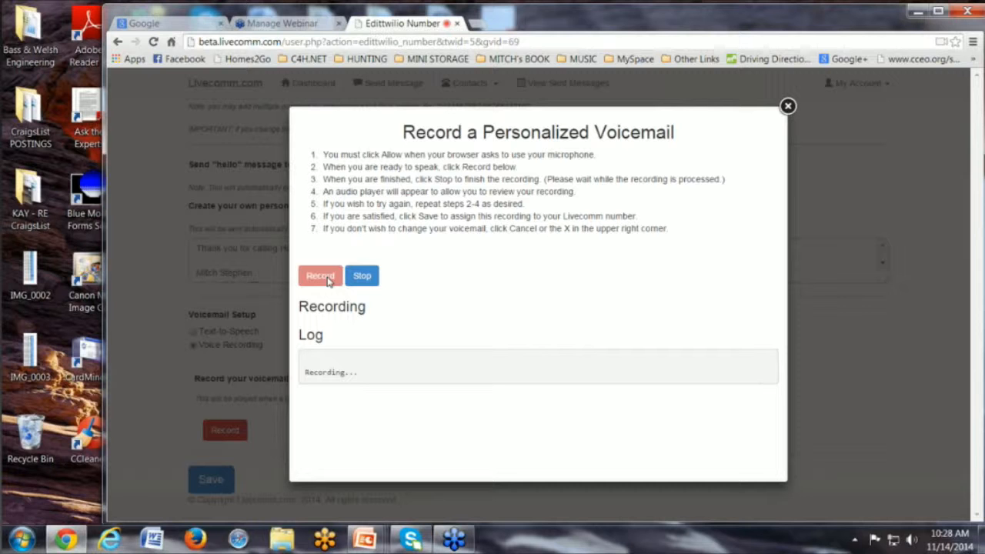
{"action": "left_click", "coordinate": [362, 278]}
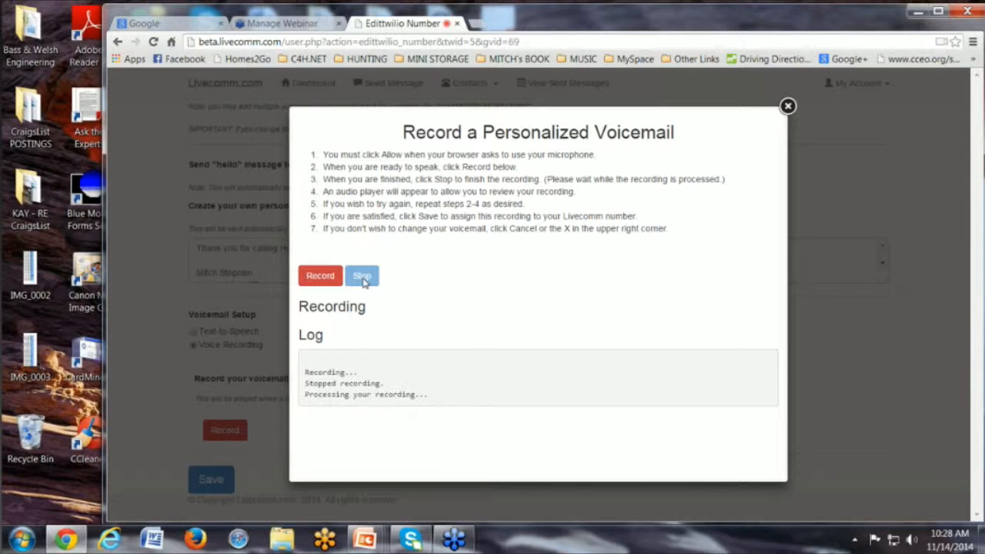